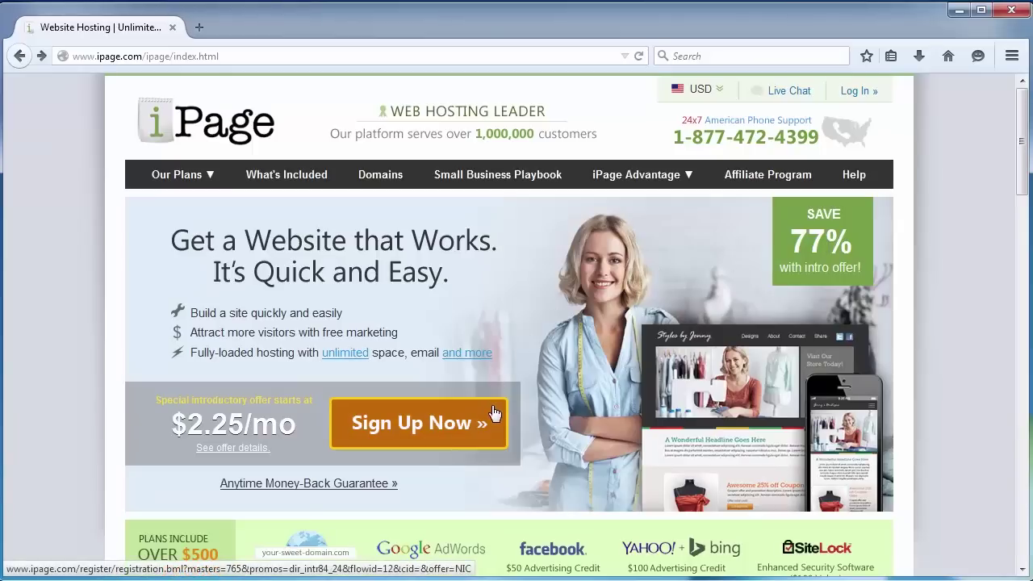
# Step: Start the iPage sign-up and enter 3minutesblog.com as the new domain, checking its availability
pyautogui.click(495, 413)
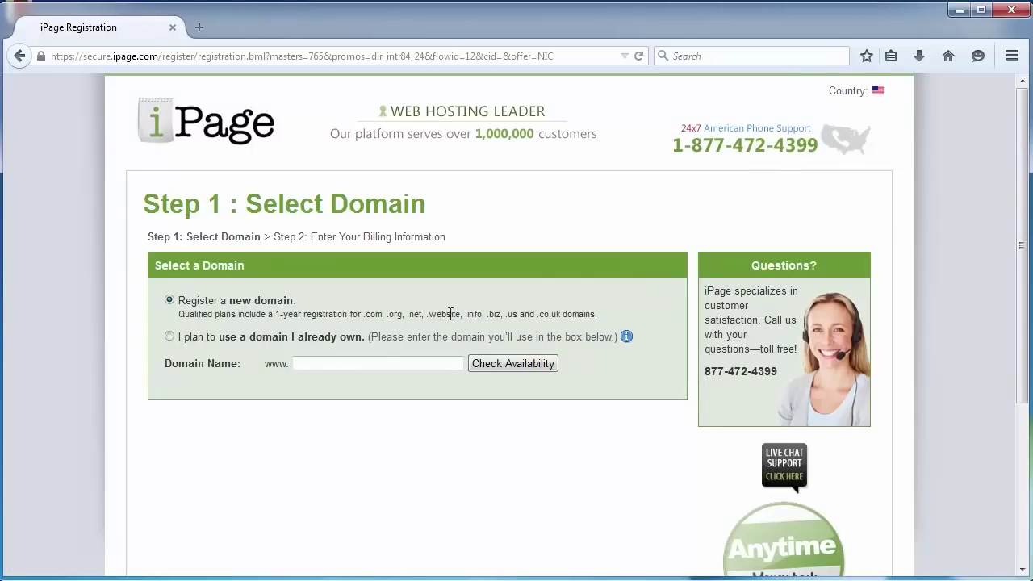
pyautogui.click(375, 357)
pyautogui.write('3minutesblog.com')
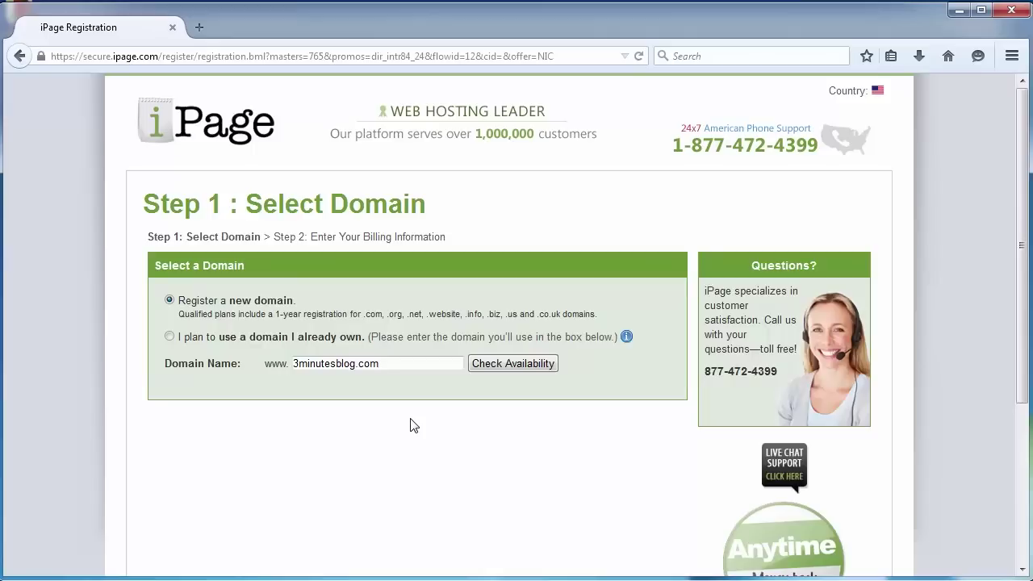
pyautogui.doubleClick(368, 363)
pyautogui.click(523, 368)
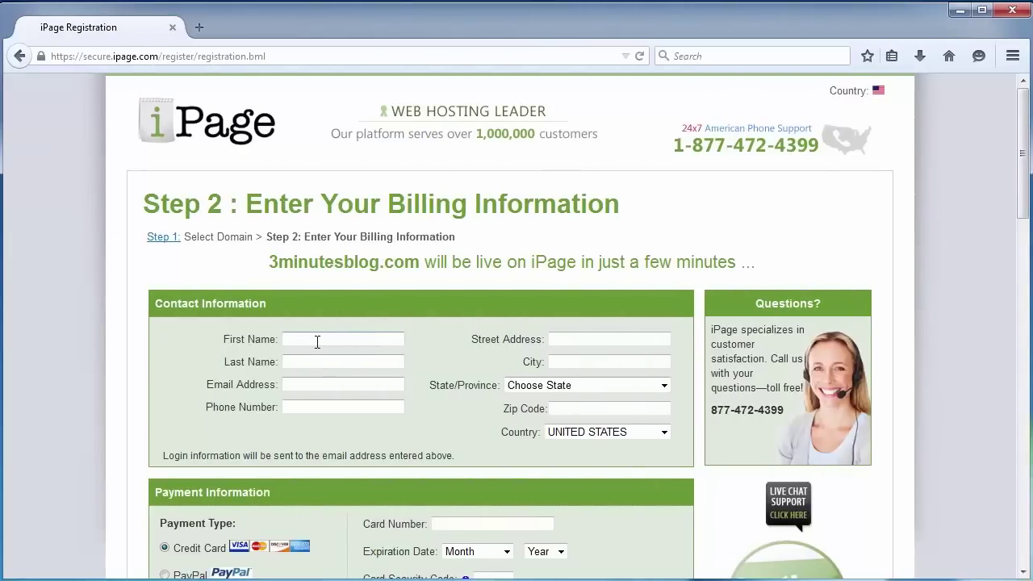
# Step: Choose PayPal as the payment type and accept the $1.99 per month hosting special offer
pyautogui.scroll(-1, 317, 342)
pyautogui.scroll(-4, 319, 346)
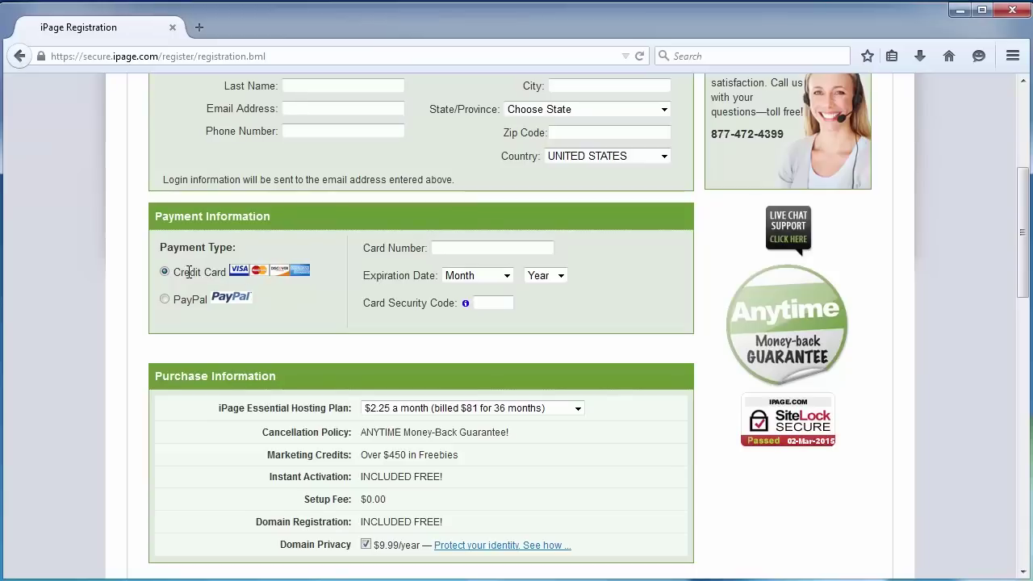
pyautogui.click(191, 298)
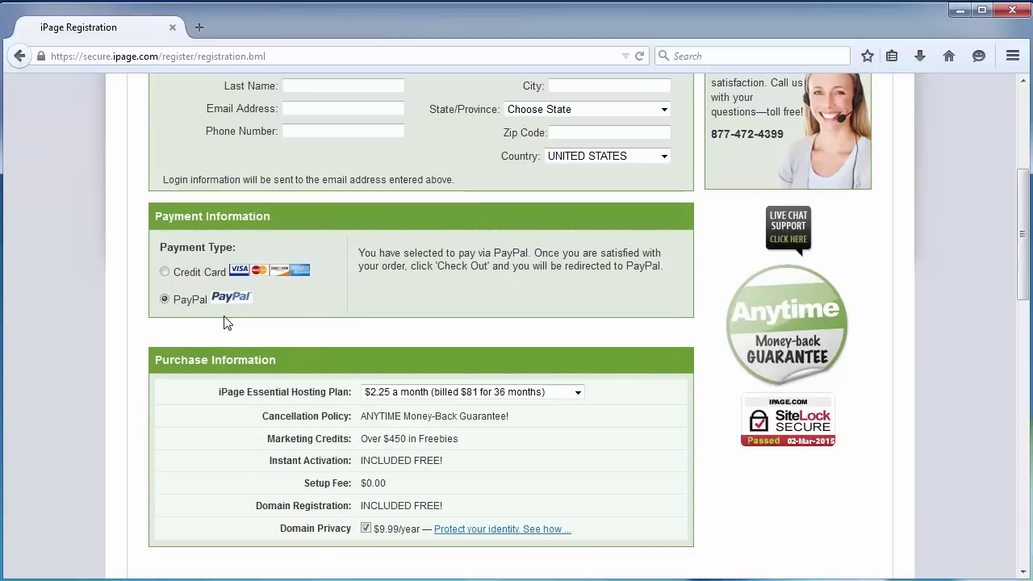
pyautogui.click(567, 395)
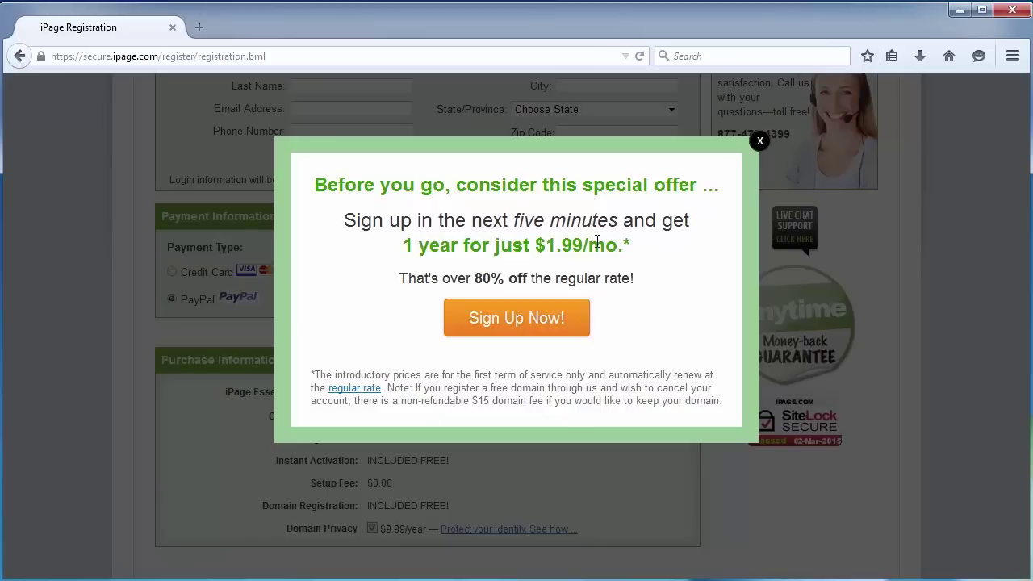
pyautogui.click(537, 329)
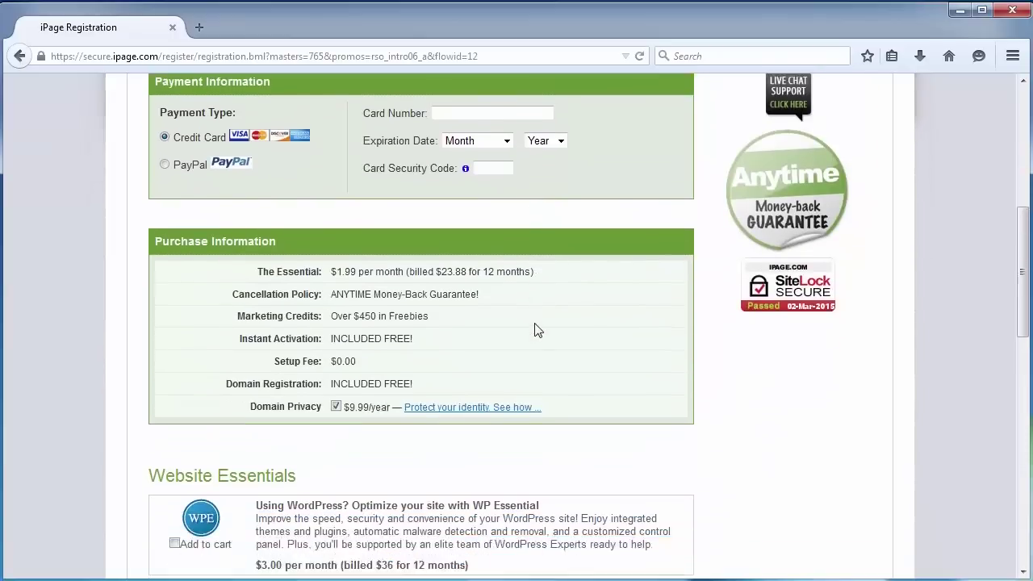
# Step: Review the $23.88 plan price and guarantee, and turn off Domain Privacy at $9.99/year
pyautogui.scroll(-5, 537, 329)
pyautogui.scroll(4, 535, 327)
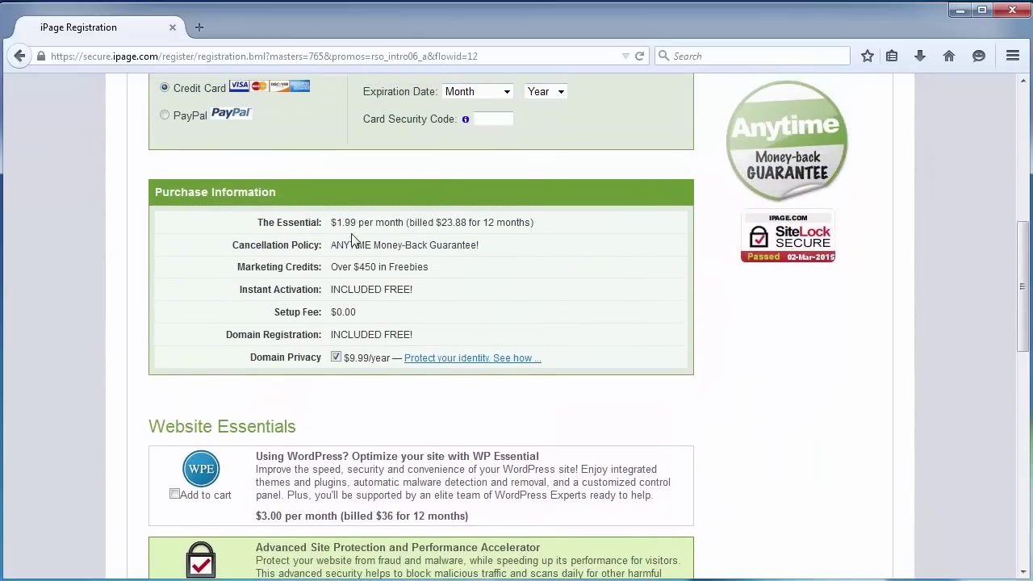
pyautogui.moveTo(436, 223); pyautogui.dragTo(468, 224)
pyautogui.click(434, 240)
pyautogui.moveTo(358, 246); pyautogui.dragTo(471, 245)
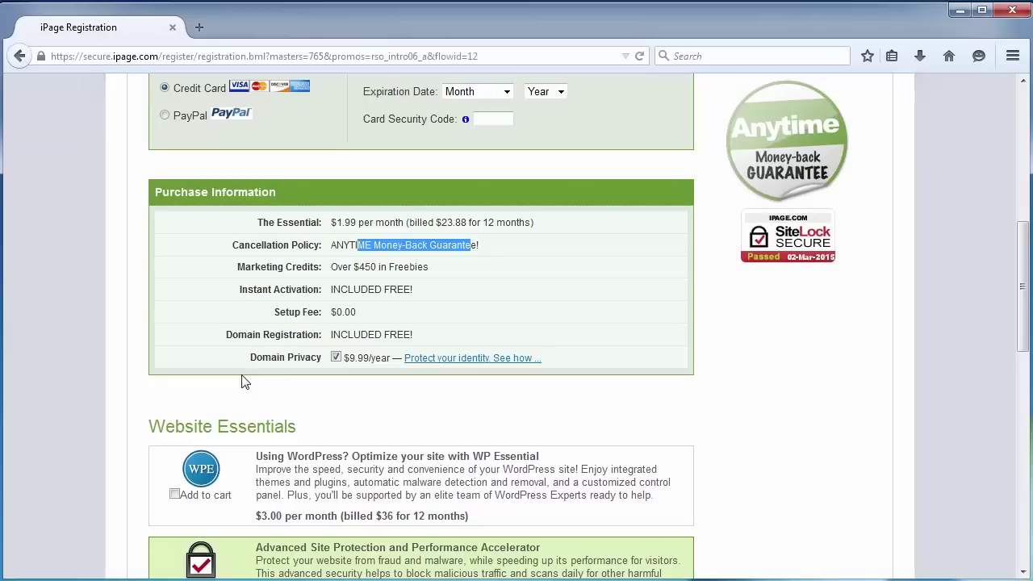
pyautogui.click(336, 357)
pyautogui.click(351, 410)
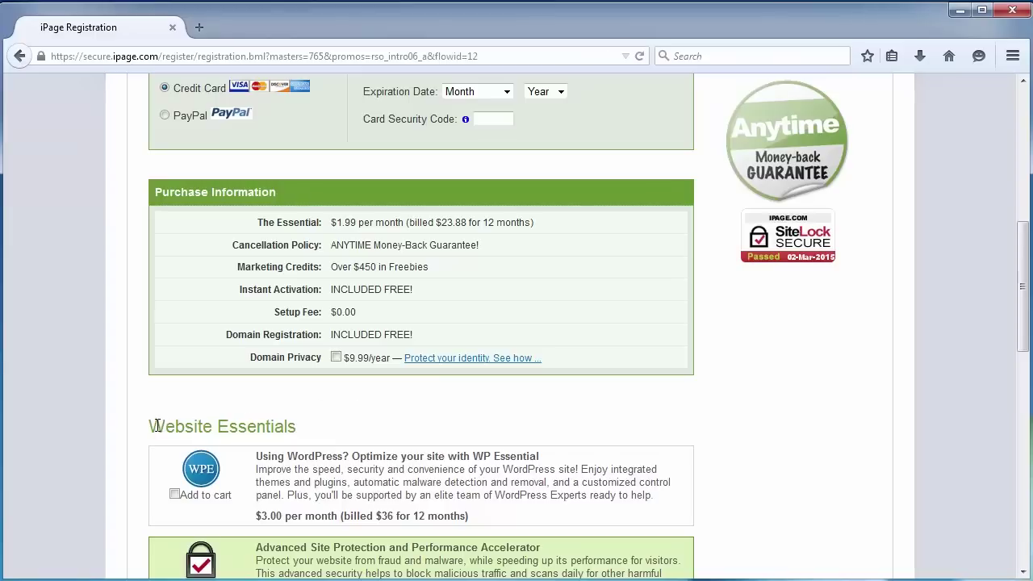
# Step: Remove the site backup add-on, confirm the $23.88 total, and submit the order
pyautogui.scroll(-5, 246, 424)
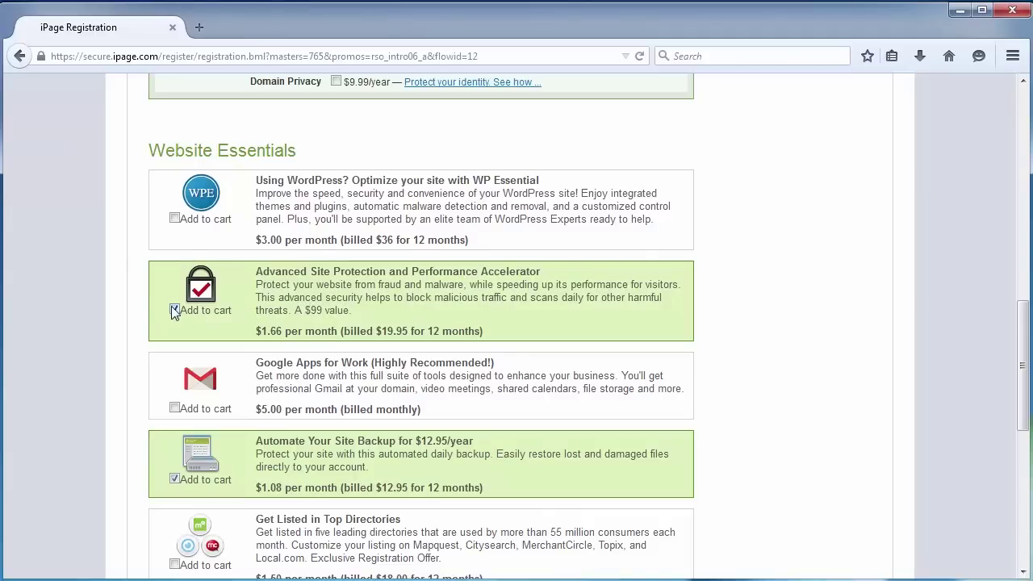
pyautogui.click(174, 478)
pyautogui.scroll(-7, 365, 462)
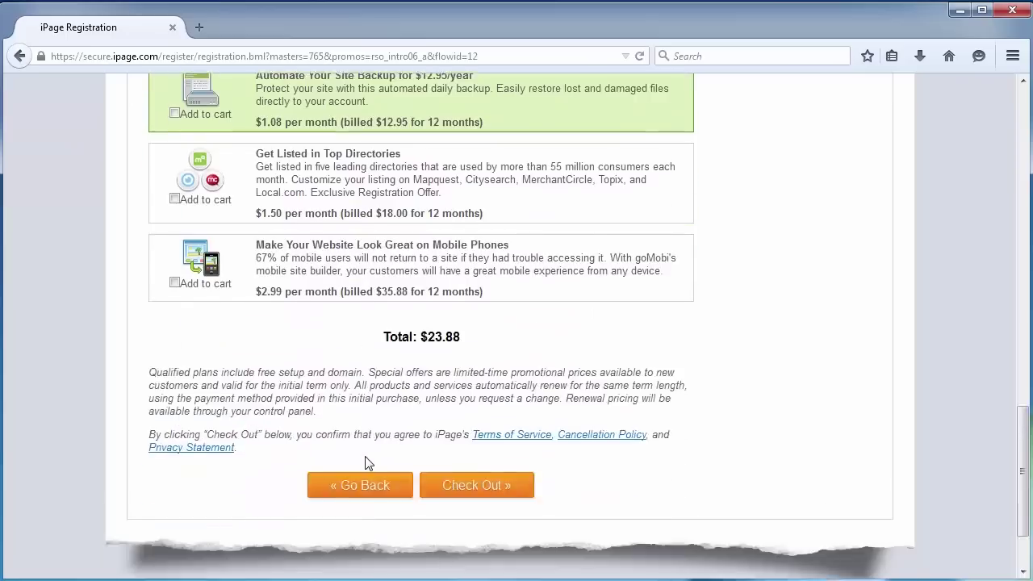
pyautogui.scroll(-2, 364, 455)
pyautogui.scroll(2, 364, 455)
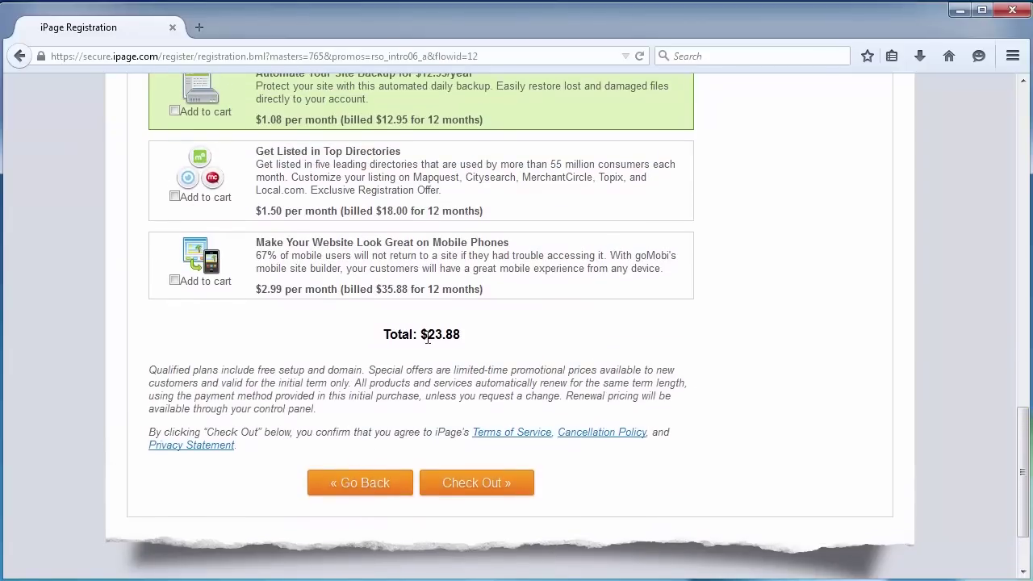
pyautogui.moveTo(427, 338); pyautogui.dragTo(461, 334)
pyautogui.click(462, 335)
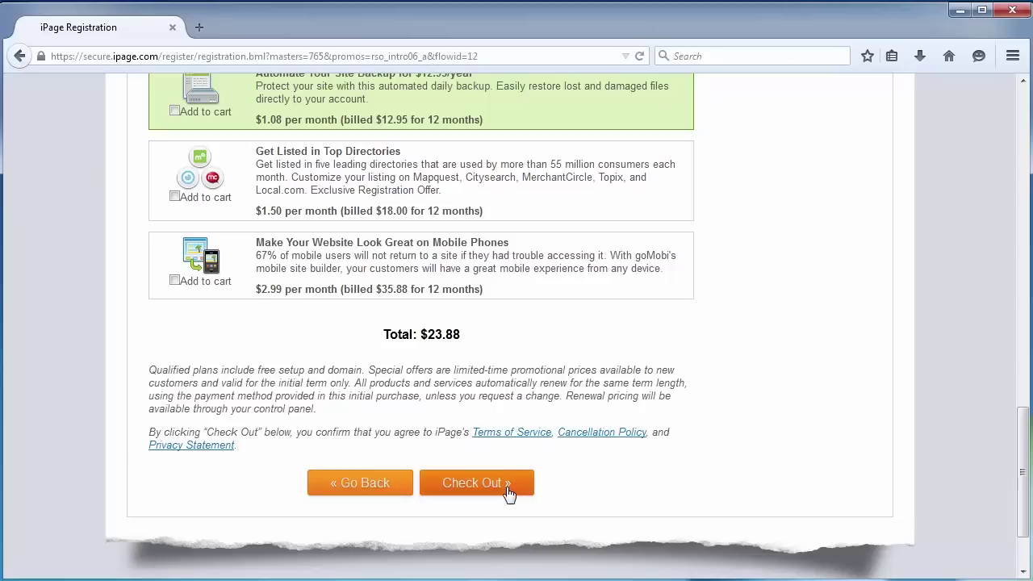
pyautogui.click(475, 481)
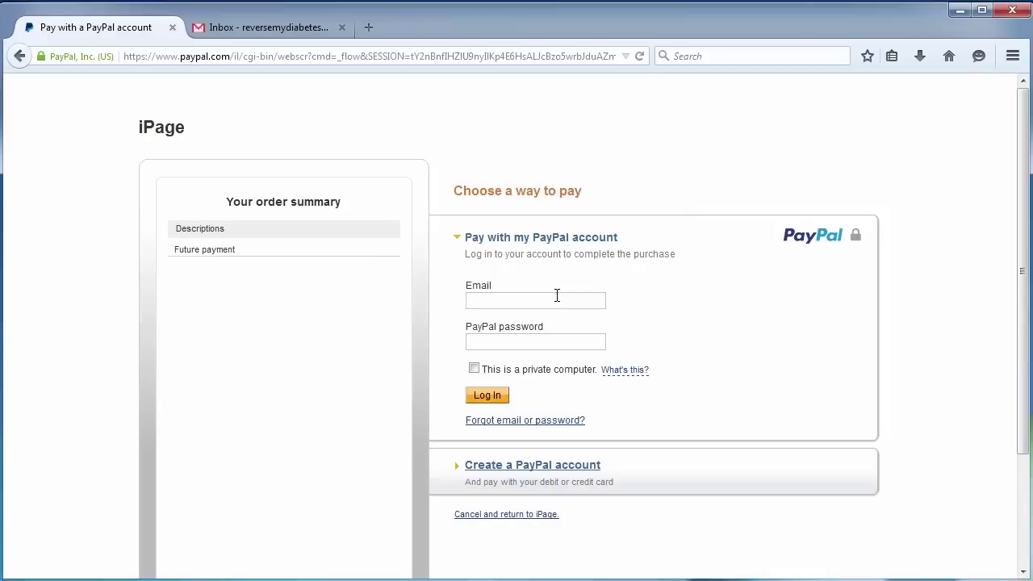
# Step: Log in to PayPal with the account e-mail and password and approve the payment to iPage
pyautogui.click(557, 300)
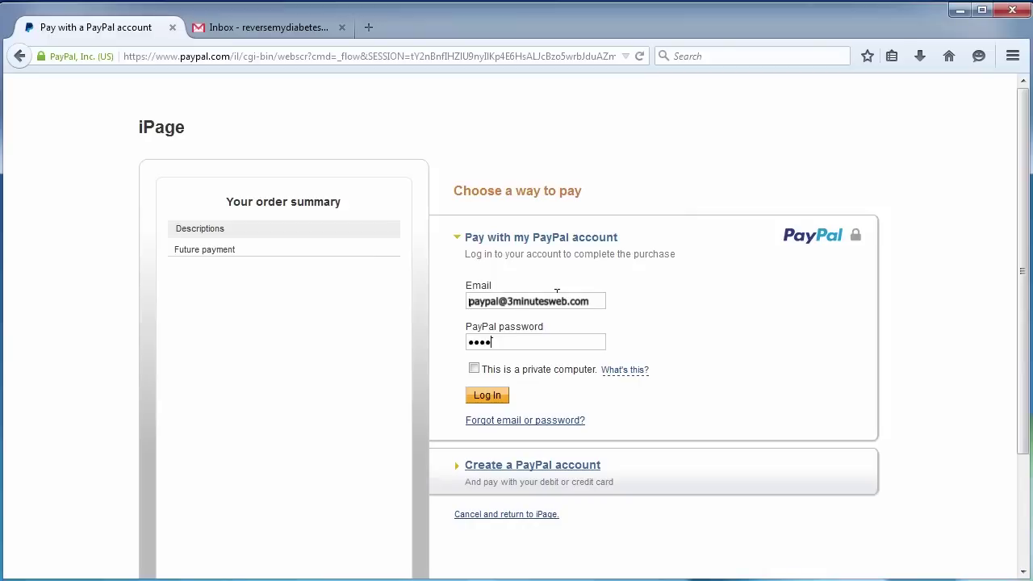
pyautogui.write('•••••••')
pyautogui.press('Return')
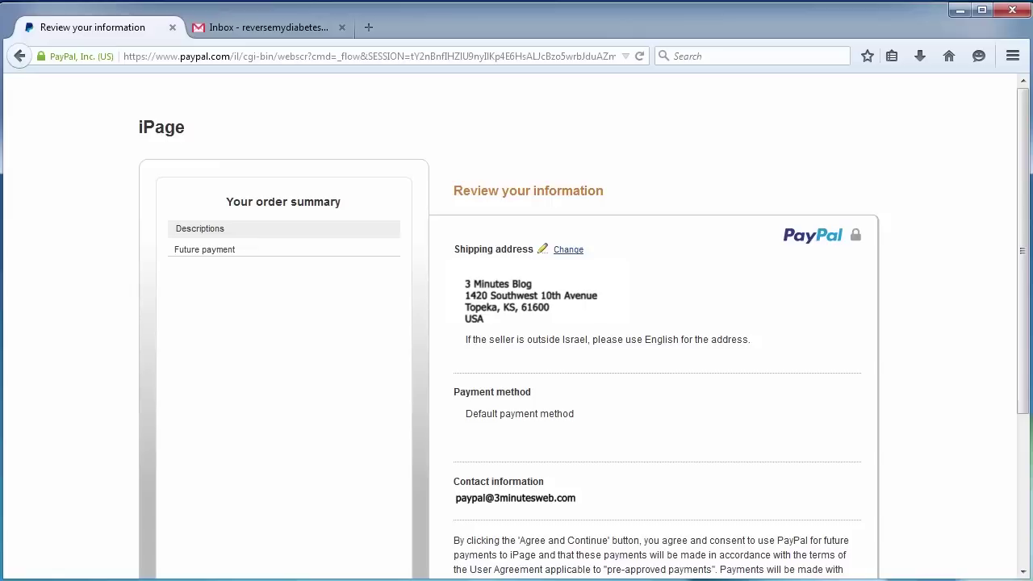
pyautogui.scroll(-5, 588, 311)
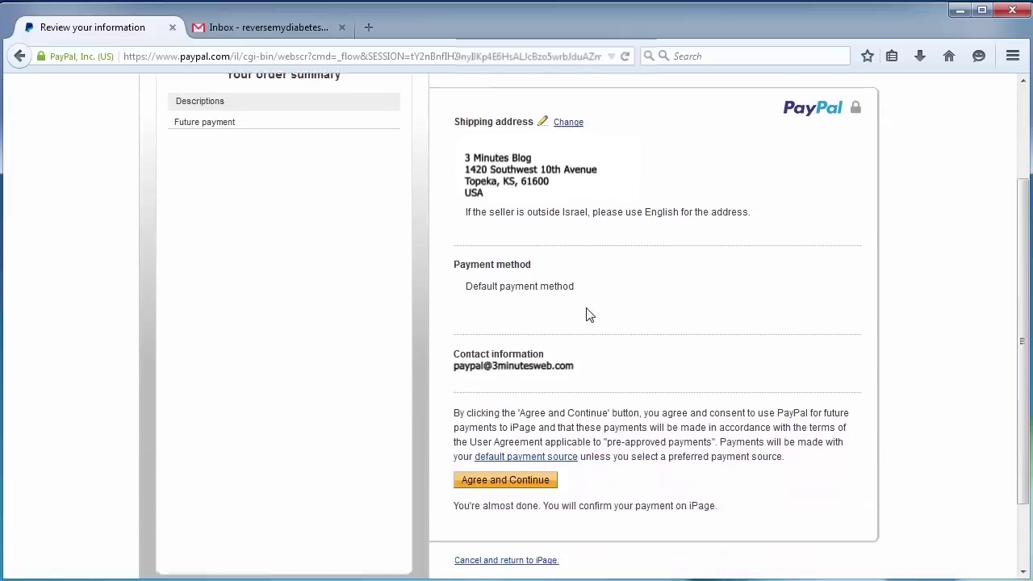
pyautogui.click(528, 396)
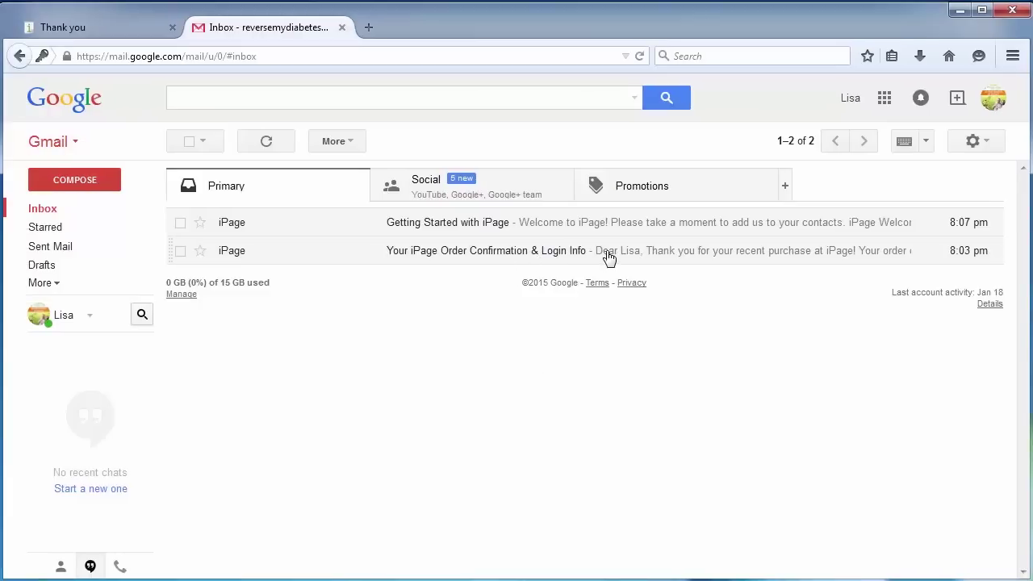
# Step: Open the 'Your iPage Order Confirmation & Login Info' e-mail and follow its secure login link
pyautogui.click(648, 256)
pyautogui.scroll(-2, 533, 285)
pyautogui.scroll(-1, 533, 284)
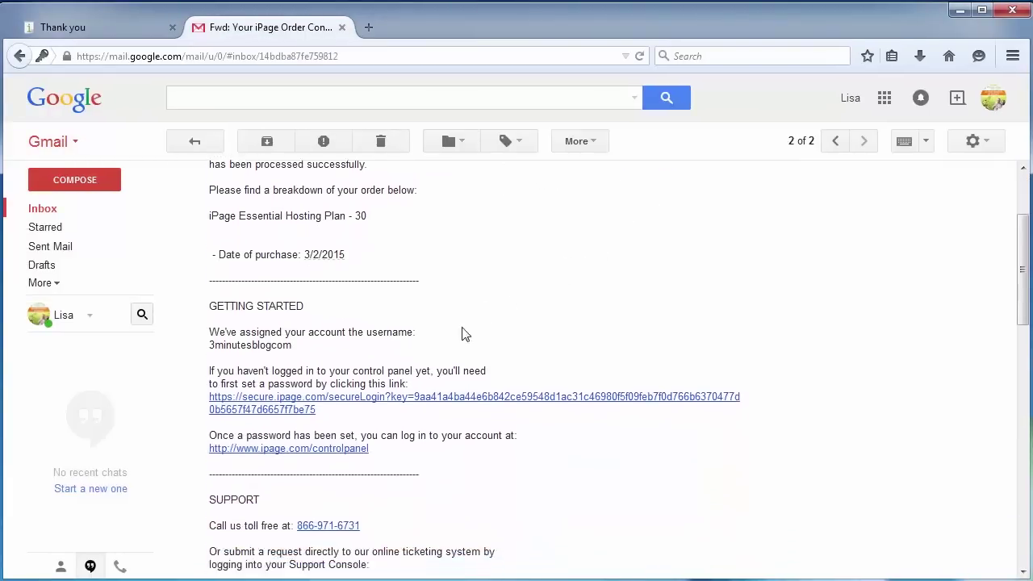
pyautogui.click(372, 399)
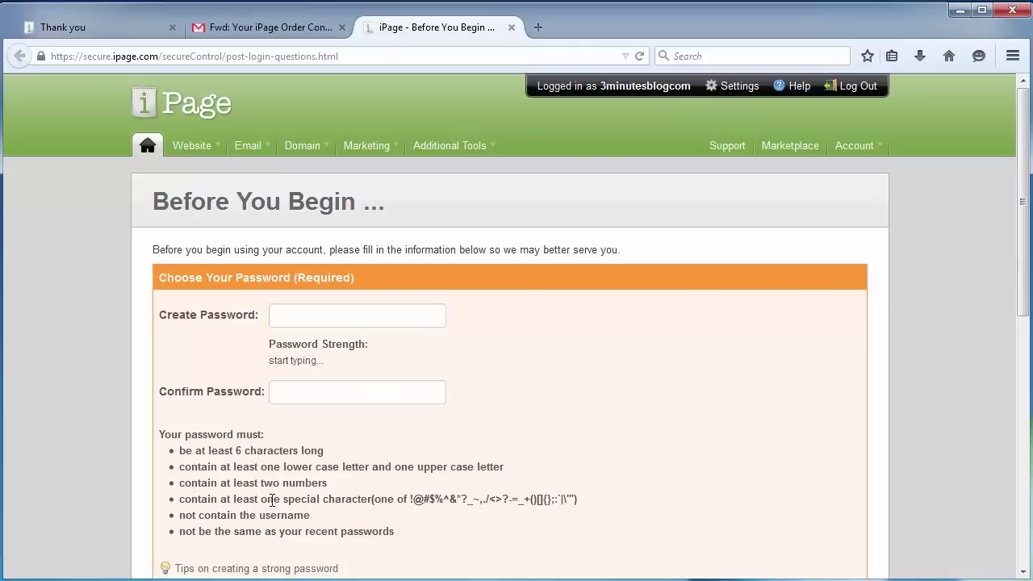
# Step: Enter and confirm a new iPage account password
pyautogui.click(314, 311)
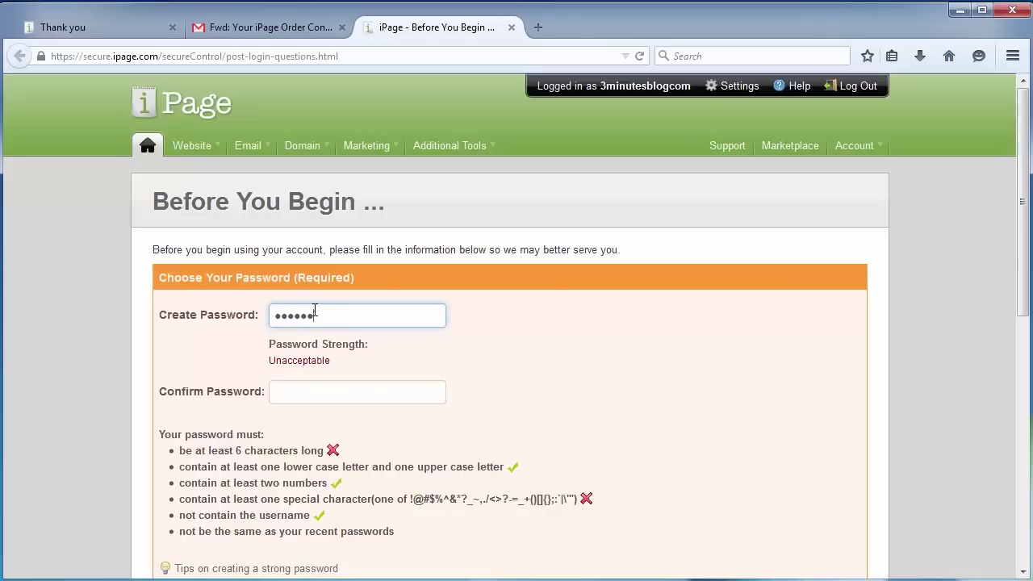
pyautogui.press('Tab')
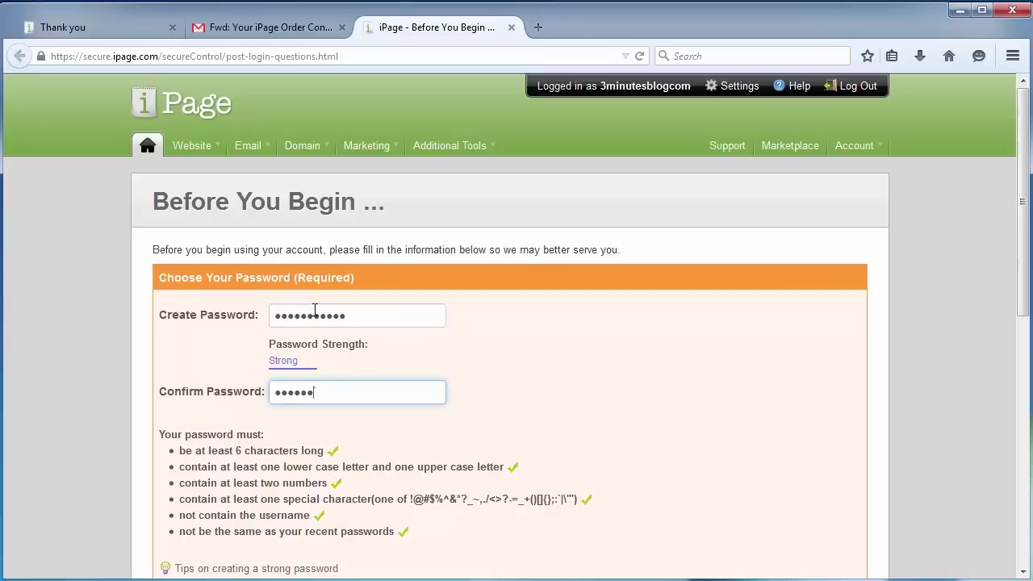
# Step: Choose the first pet security question and type the security answer
pyautogui.scroll(-8, 431, 314)
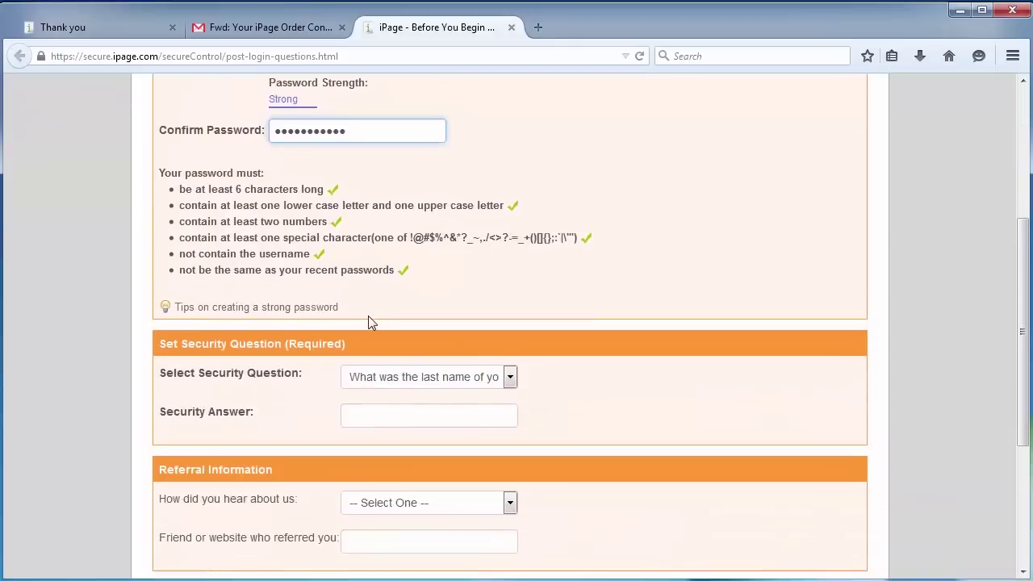
pyautogui.click(379, 297)
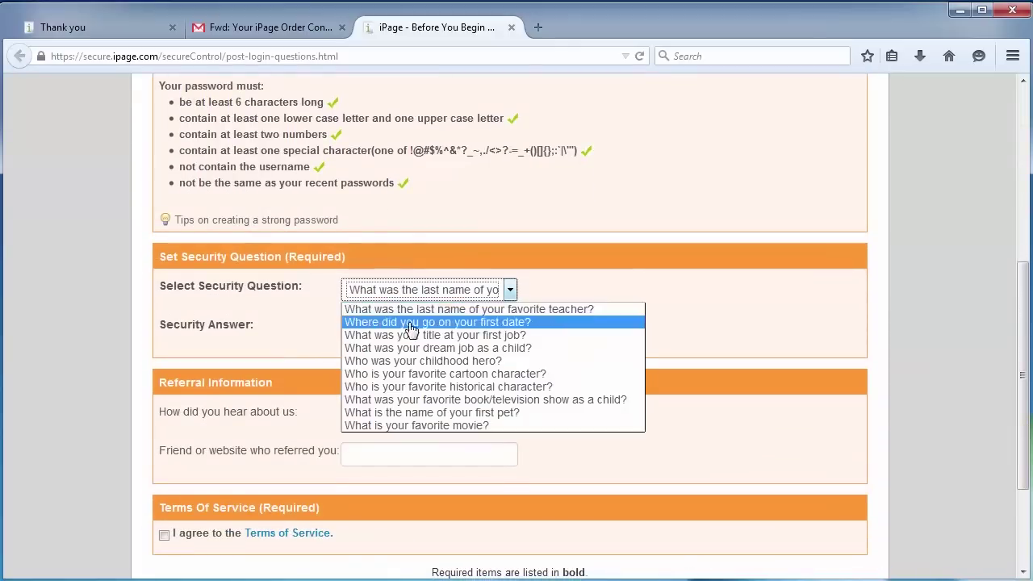
pyautogui.click(492, 414)
pyautogui.click(437, 328)
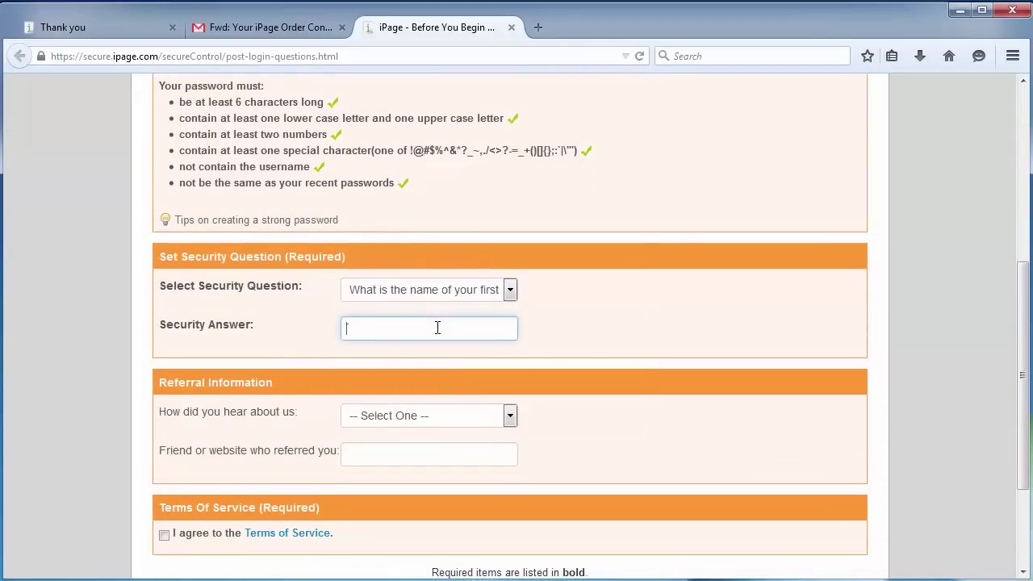
# Step: Set the referral source to Referral with 'hosting top 10 list', agree to the terms, and save
pyautogui.scroll(-4, 445, 347)
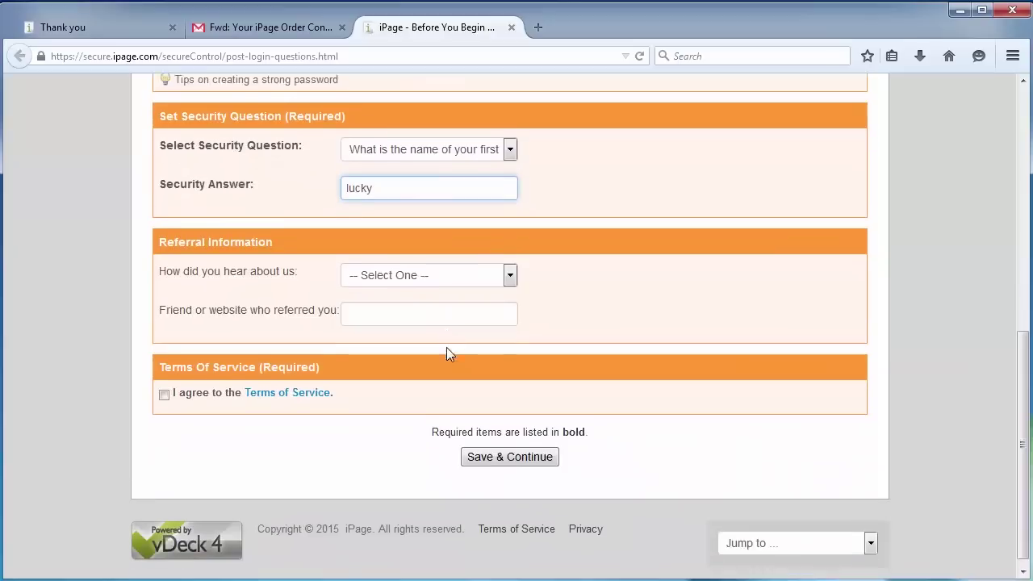
pyautogui.click(397, 266)
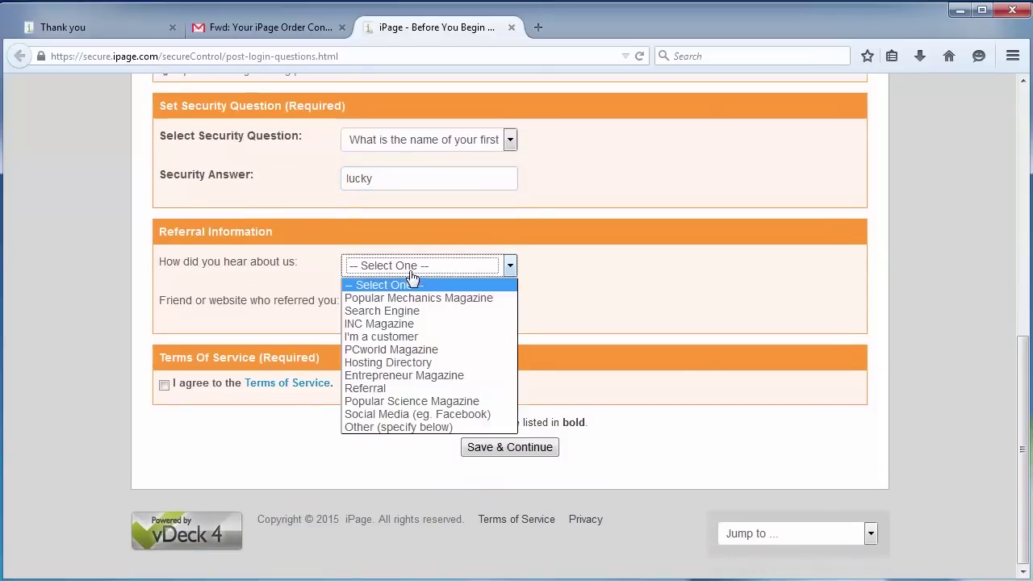
pyautogui.click(396, 388)
pyautogui.click(386, 300)
pyautogui.write('ho')
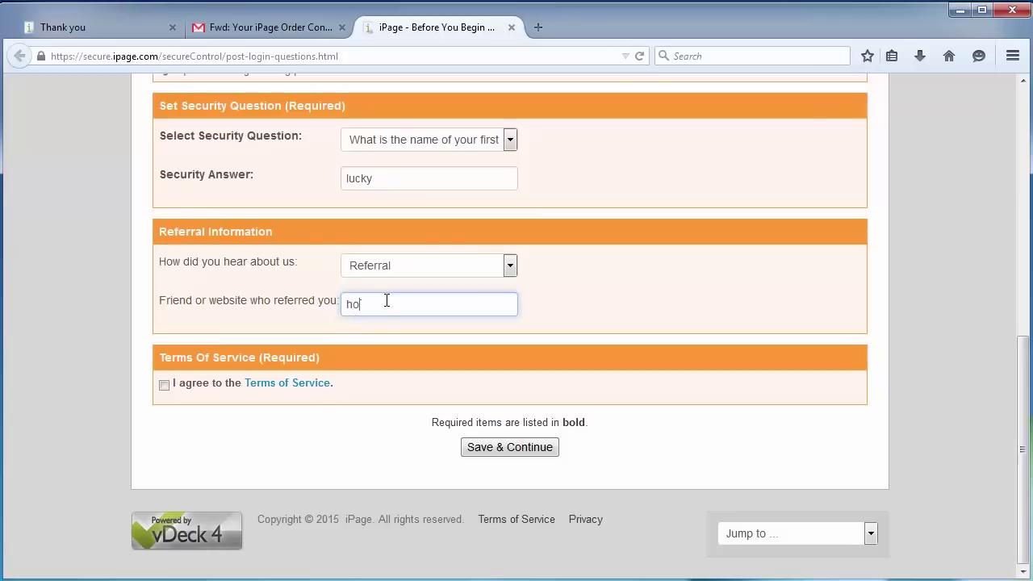
pyautogui.write('sting top 10 list')
pyautogui.click(165, 385)
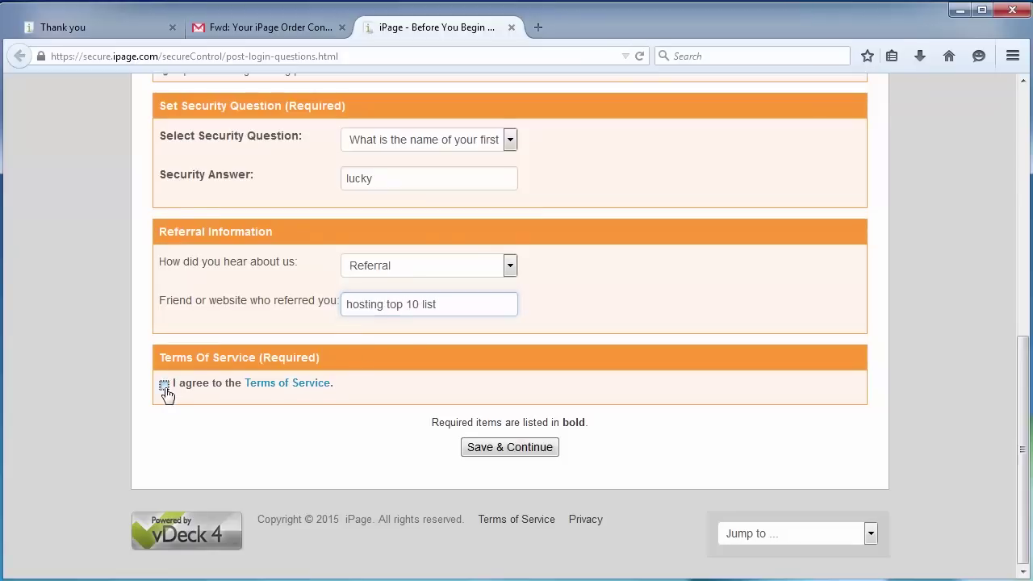
pyautogui.click(508, 450)
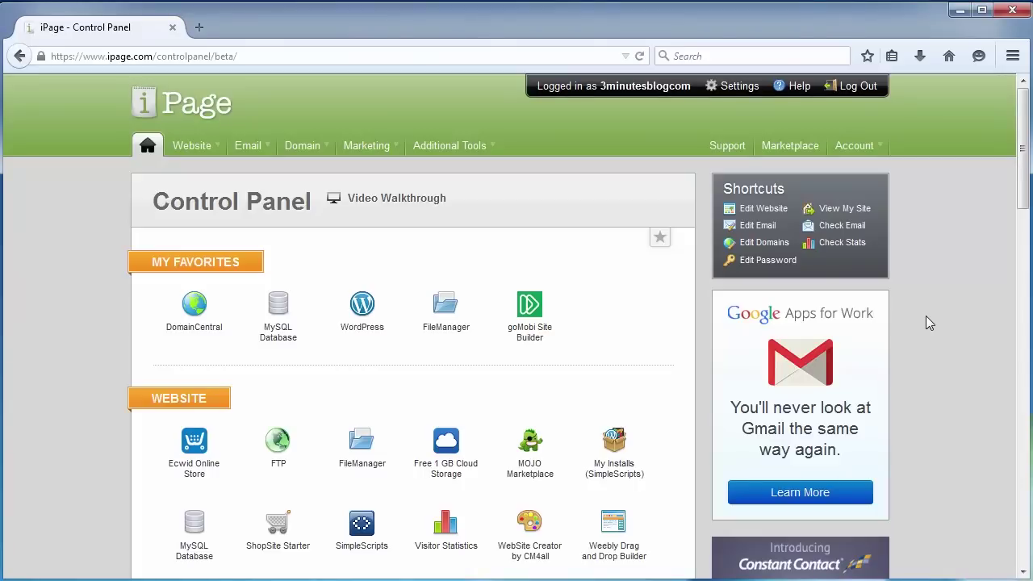
# Step: Choose WordPress from the Website menu and start the free MOJO Marketplace install
pyautogui.moveTo(197, 147)
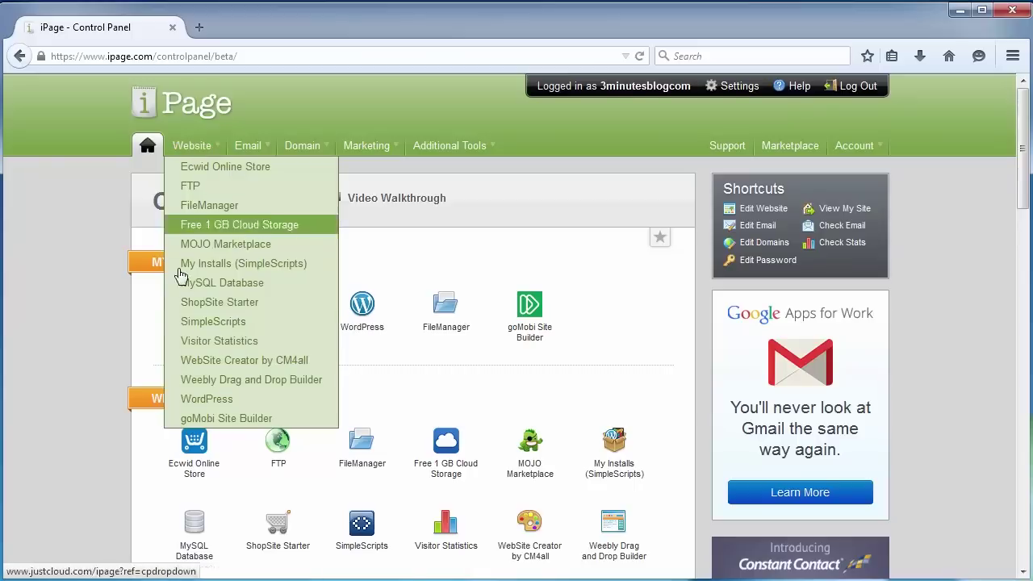
pyautogui.click(202, 399)
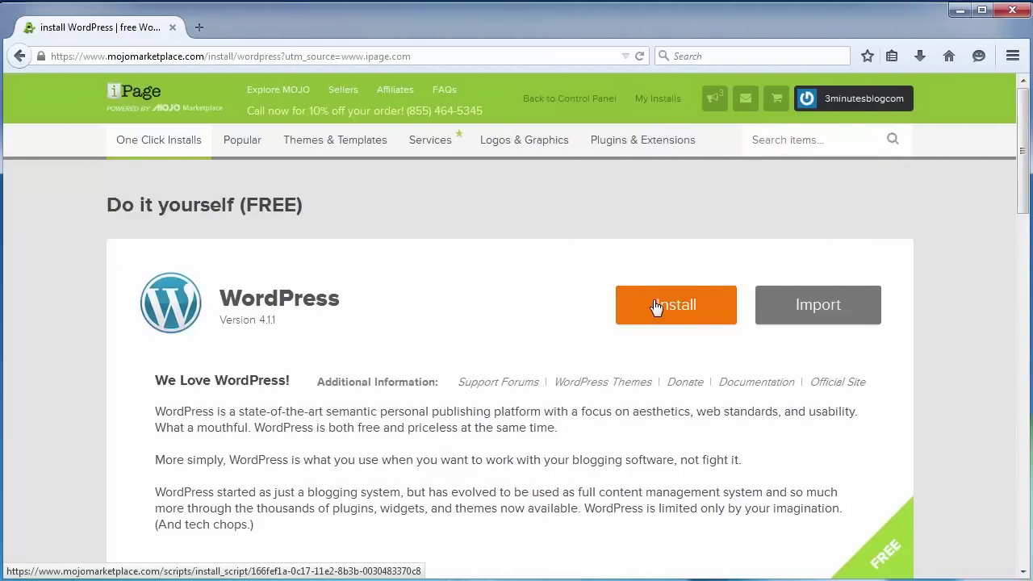
pyautogui.click(655, 307)
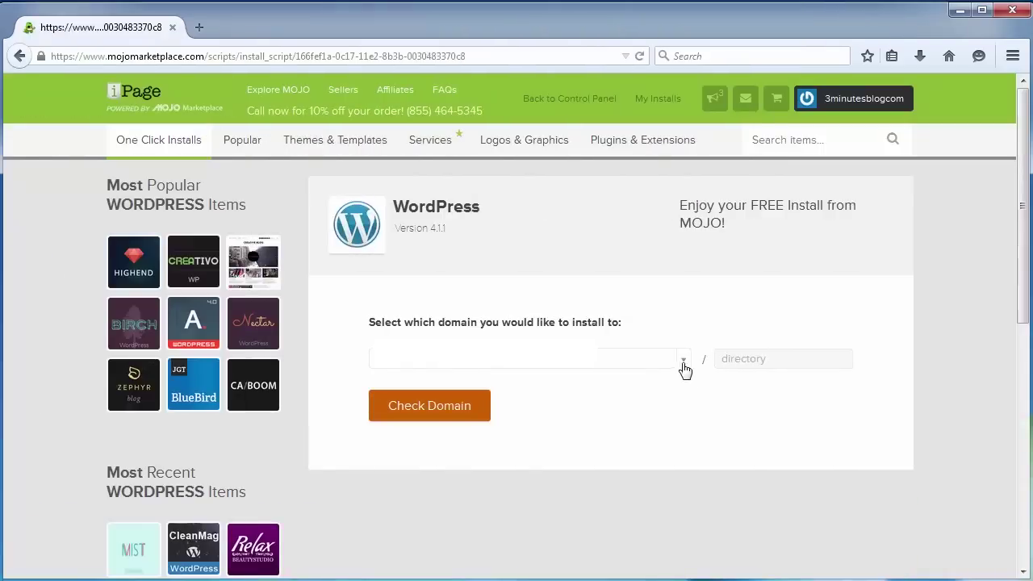
# Step: Pick 3minutesblog.com as the install domain, check it, and proceed despite the overwrite warning
pyautogui.click(681, 364)
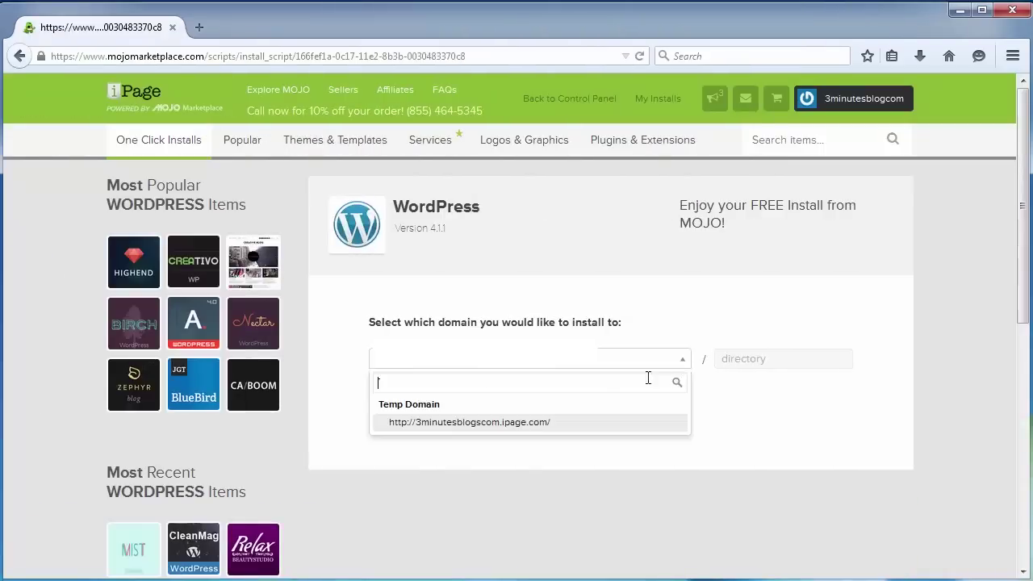
pyautogui.click(526, 422)
pyautogui.click(757, 359)
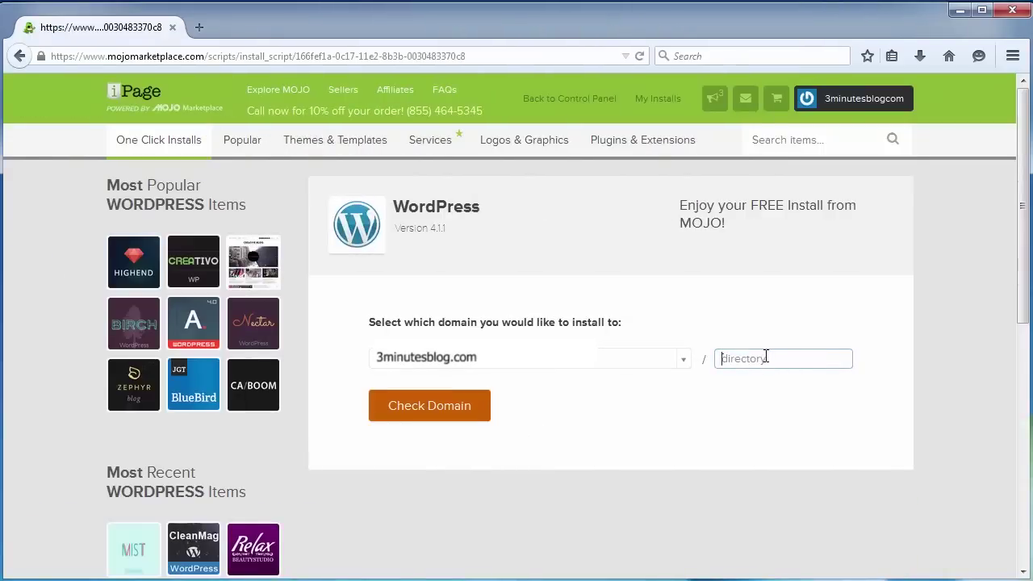
pyautogui.click(440, 413)
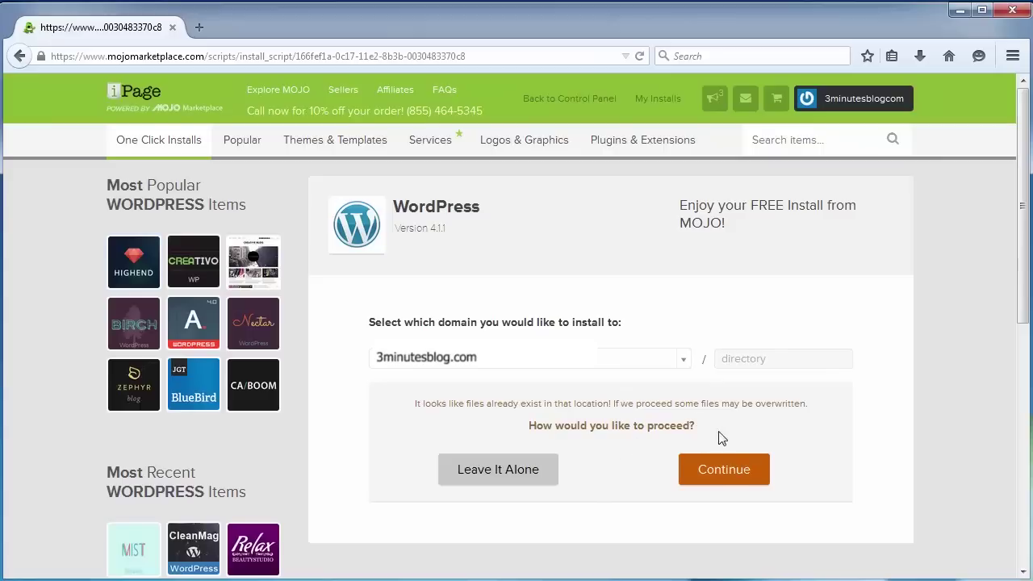
pyautogui.click(726, 471)
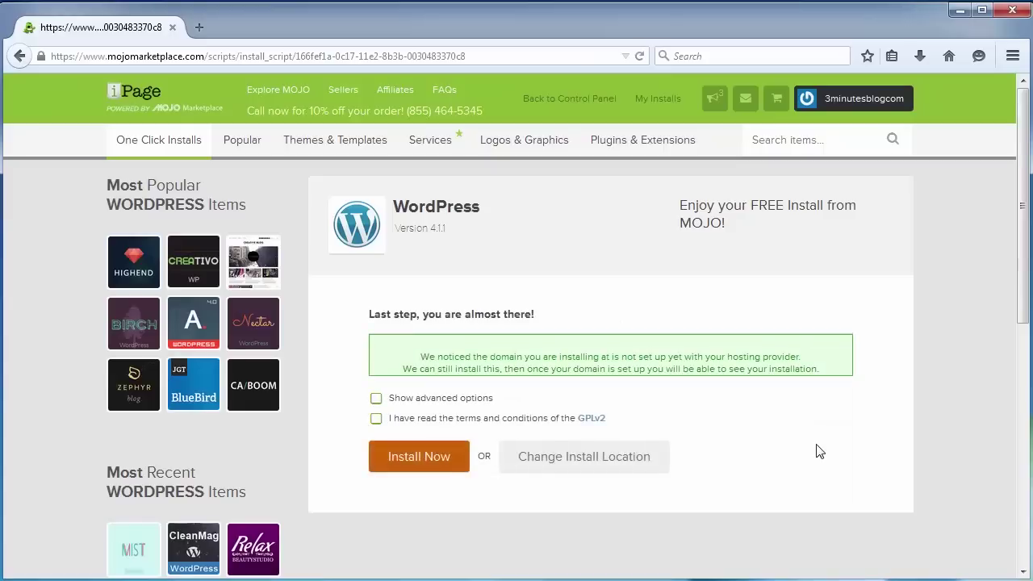
# Step: Accept the GPLv2 terms, install WordPress, and follow the progress to the login credentials
pyautogui.click(376, 418)
pyautogui.click(396, 468)
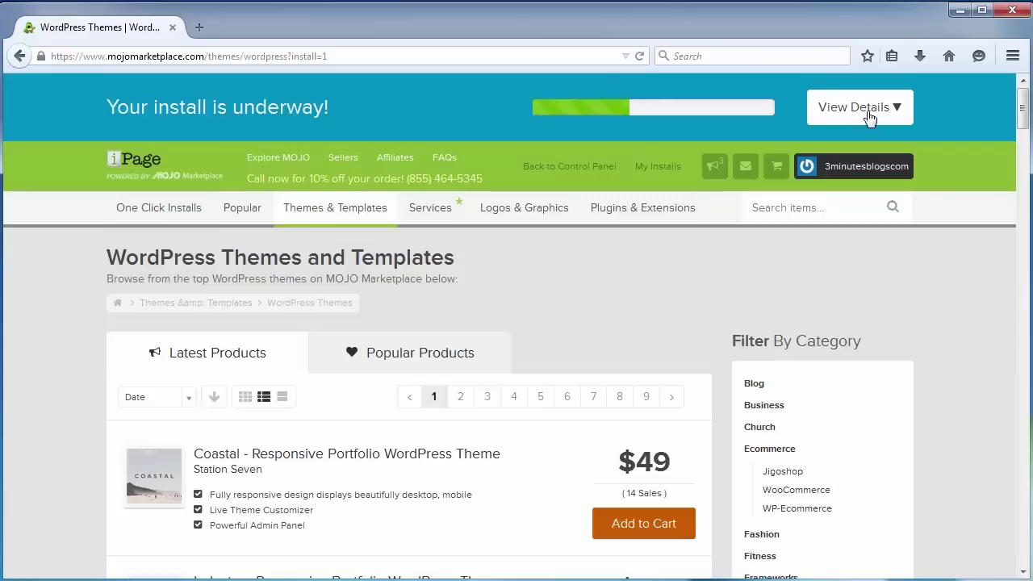
pyautogui.click(868, 117)
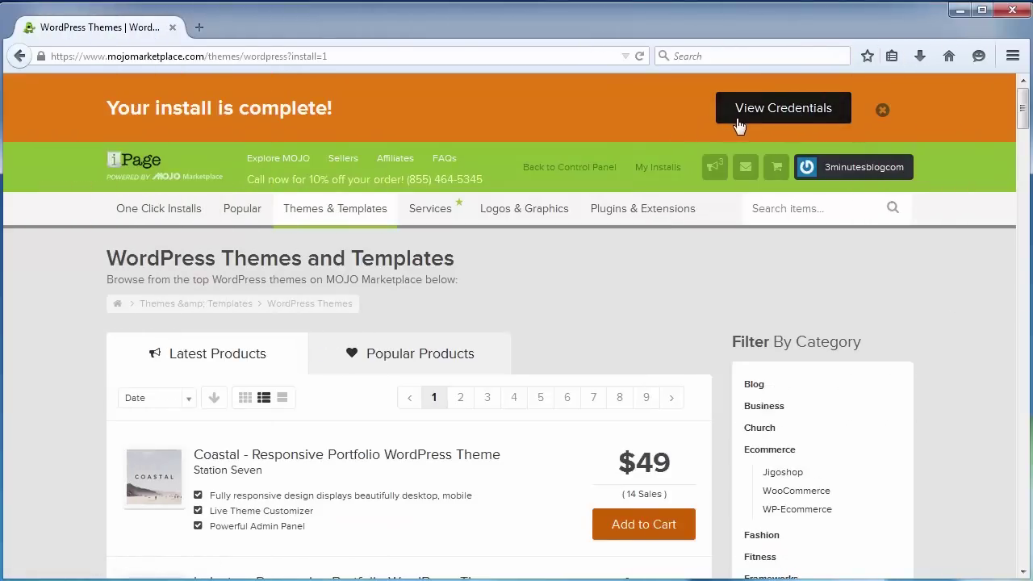
pyautogui.click(773, 119)
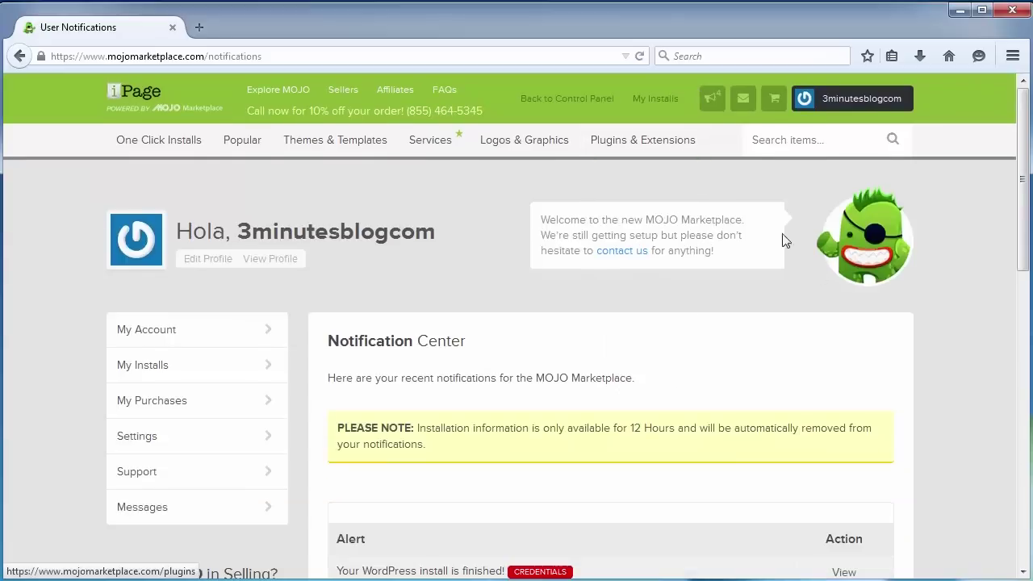
# Step: Open the installation credentials notification and select the new site's WordPress username and password
pyautogui.click(843, 572)
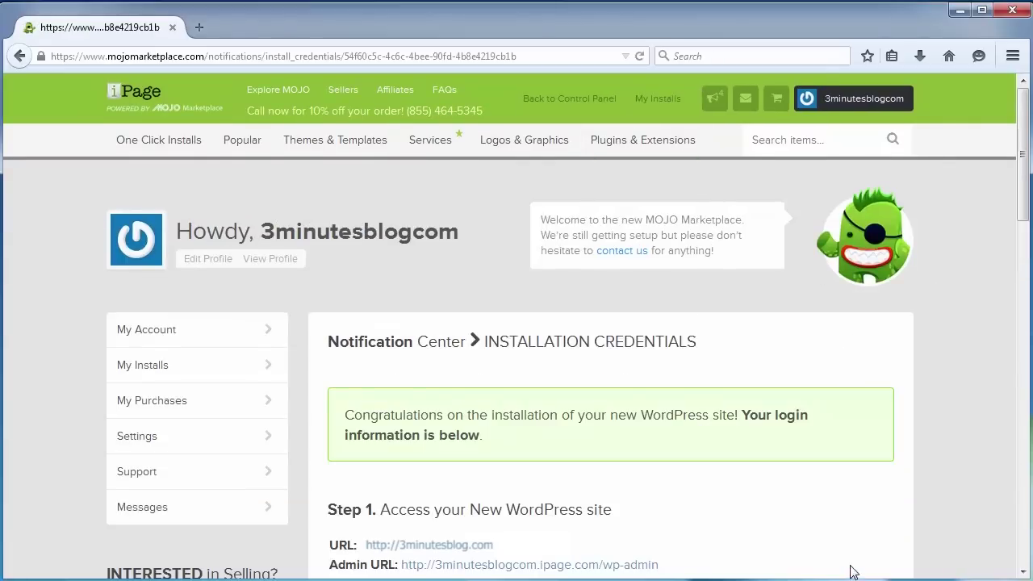
pyautogui.scroll(-5, 858, 570)
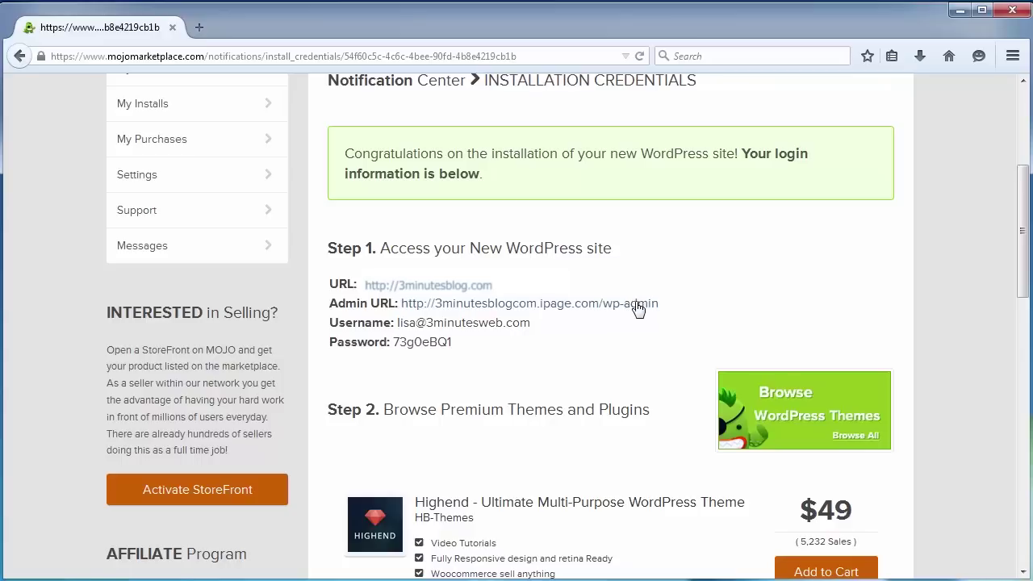
pyautogui.moveTo(396, 322); pyautogui.dragTo(547, 338)
pyautogui.moveTo(394, 342); pyautogui.dragTo(461, 342)
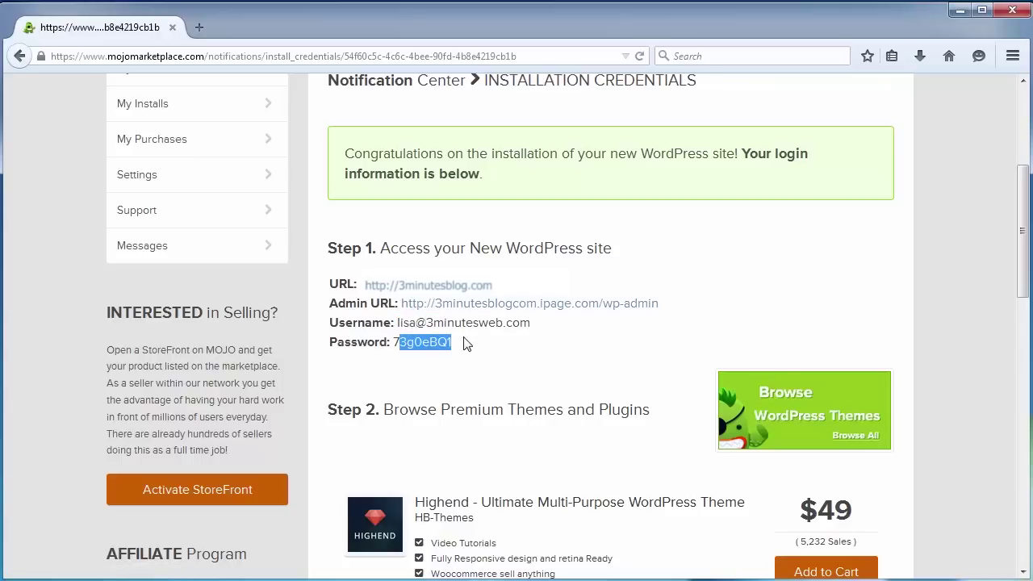
pyautogui.click(491, 347)
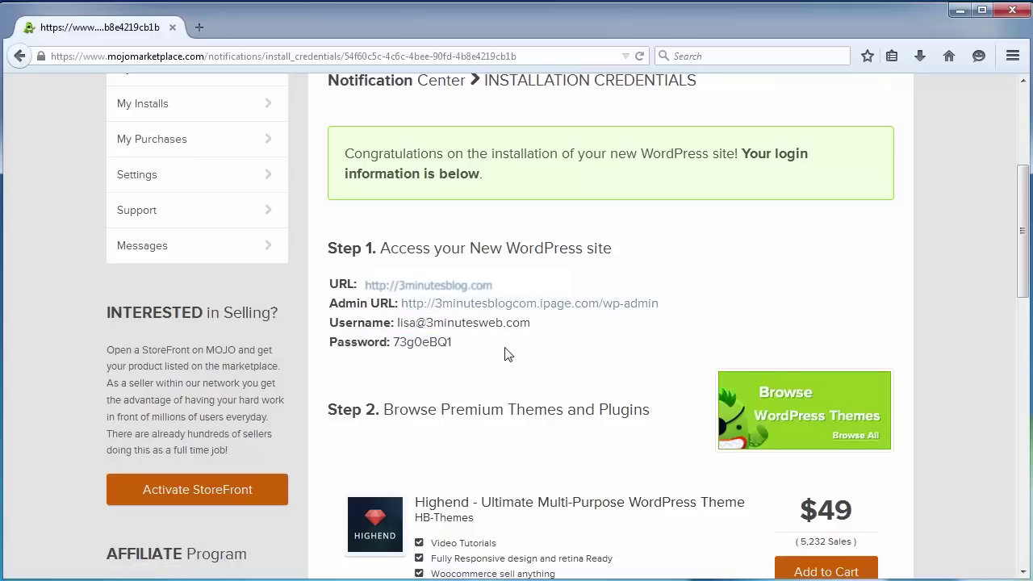